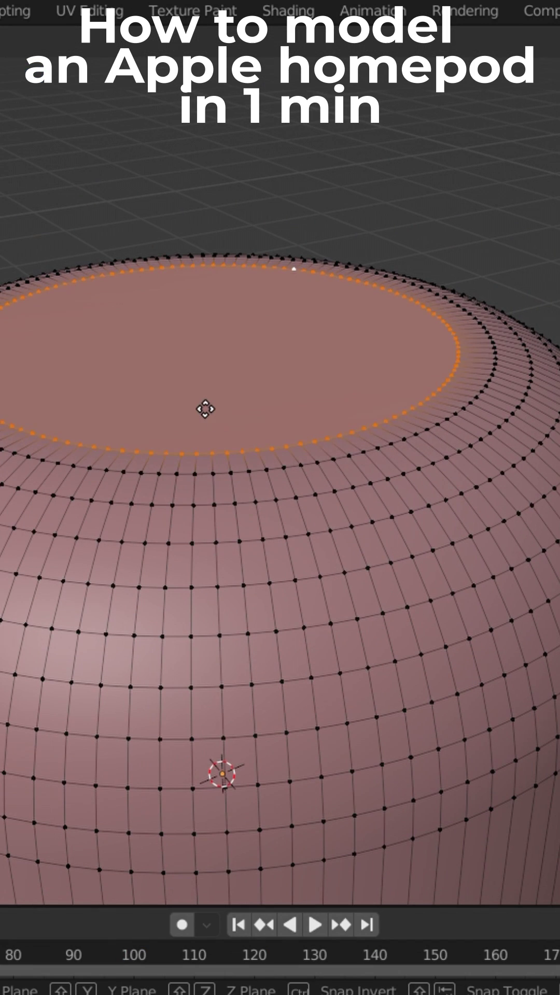
- Extrude the top loop along Z, thicken the green disc, and adjust its rim bevel
key("z")
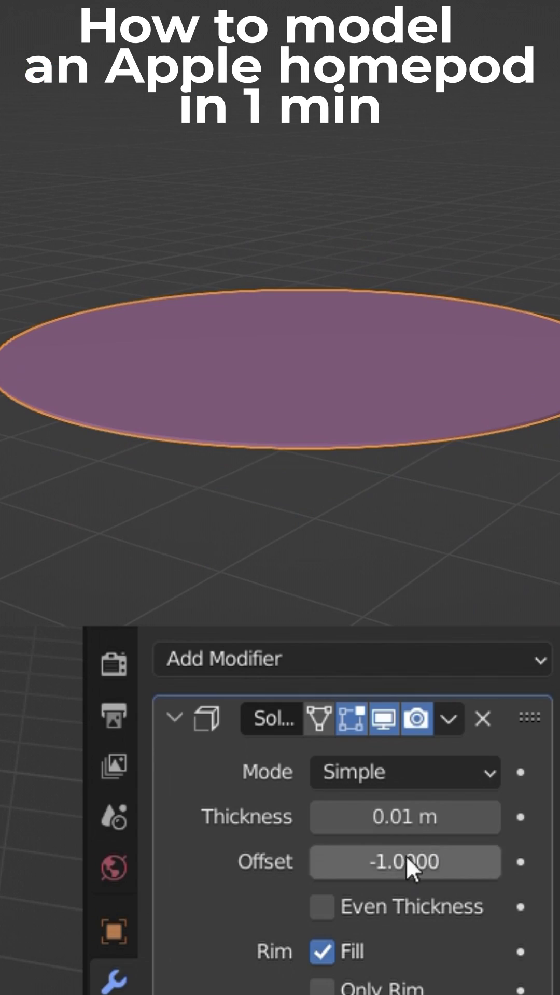
left_click_drag(405, 816, 357, 816)
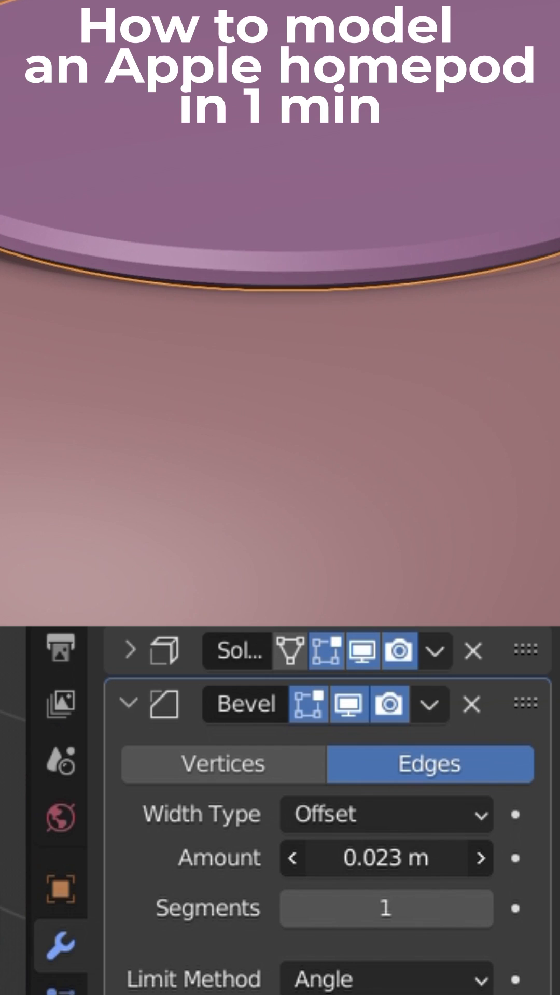
left_click_drag(386, 858, 413, 857)
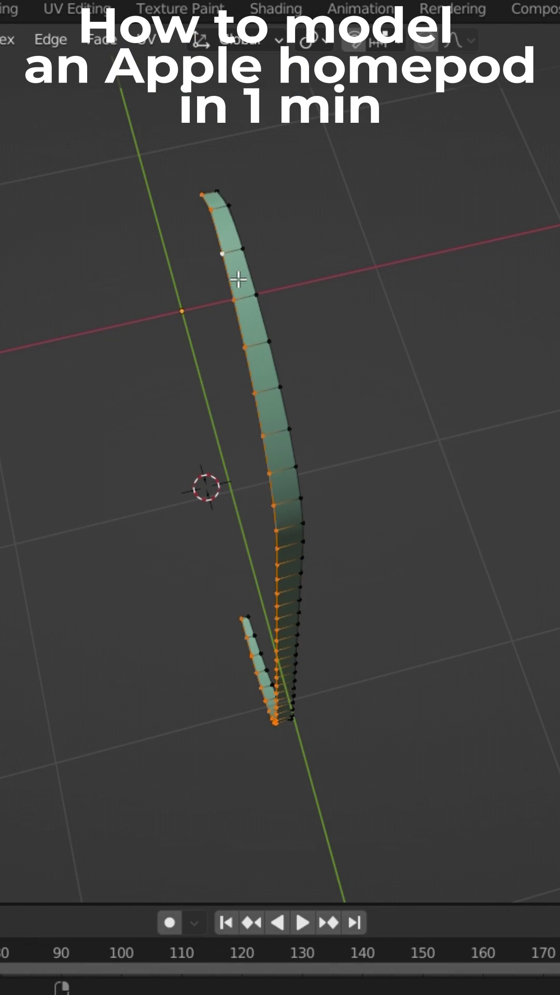
- Checker-deselect the strip's faces, reshape the remaining faces into a zigzag, and select the whole strip
left_click(269, 42)
left_click(295, 271)
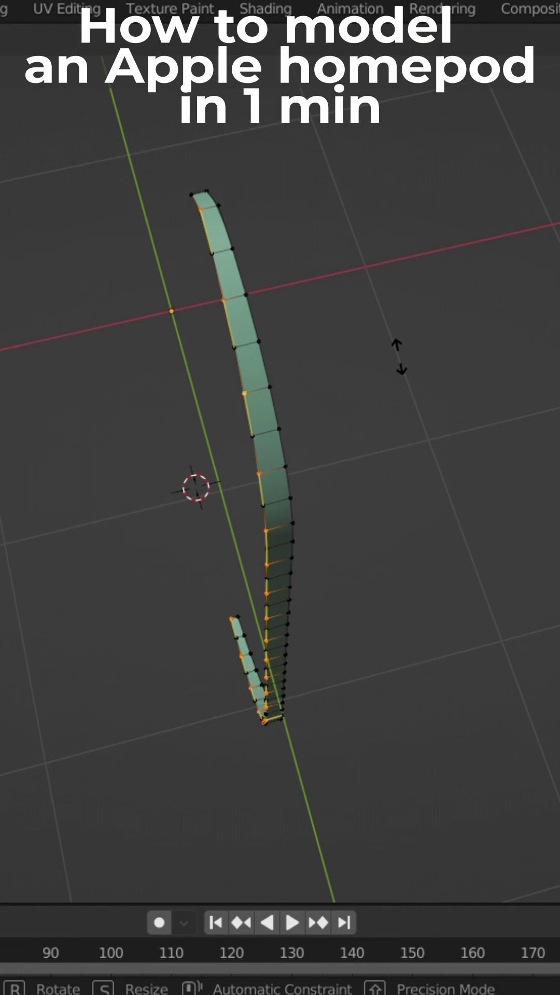
left_click(447, 374)
key("a")
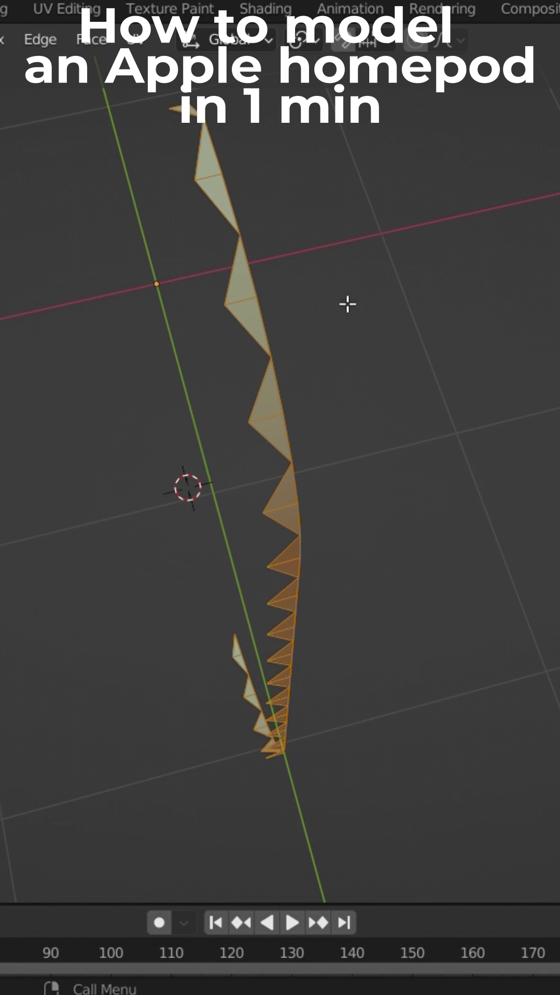
- Delete only the strip's faces and scale the remaining zigzag wire along X
key("x")
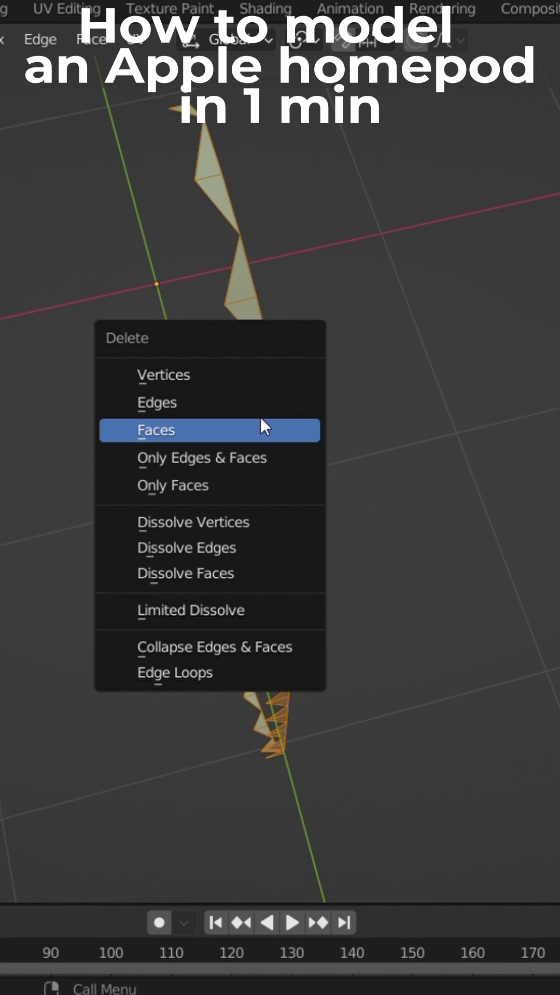
left_click(253, 482)
mouse_move(258, 297)
middle_mouse_down()
mouse_move(277, 428)
mouse_move(425, 364)
middle_mouse_up()
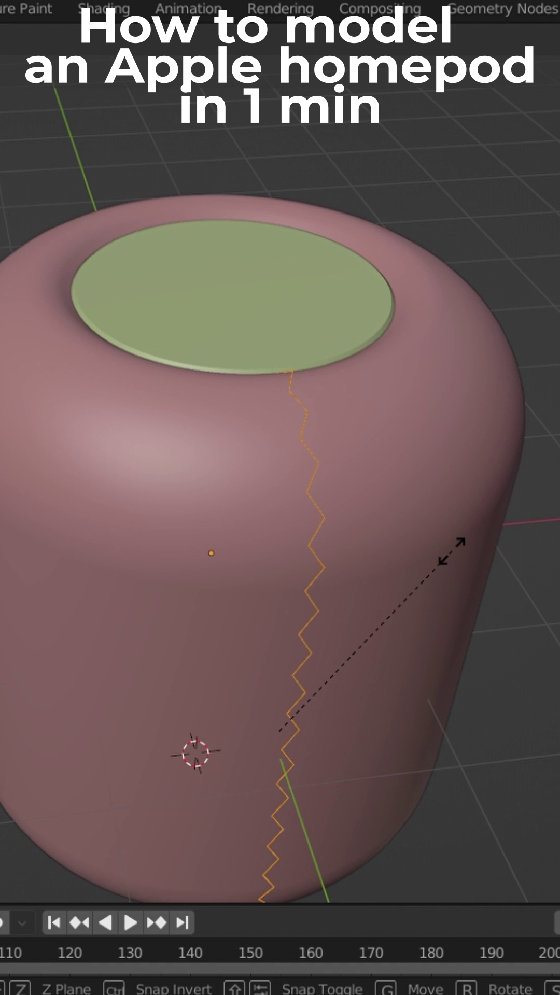
key("x")
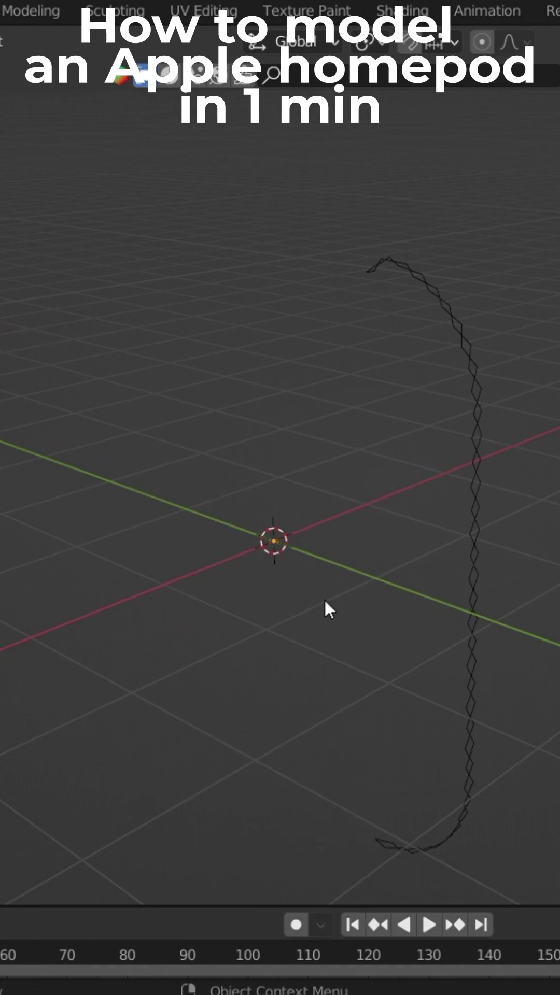
- Add a mesh circle with 10 vertices
key("shift+a")
left_click(399, 573)
double_click(249, 619)
type("1")
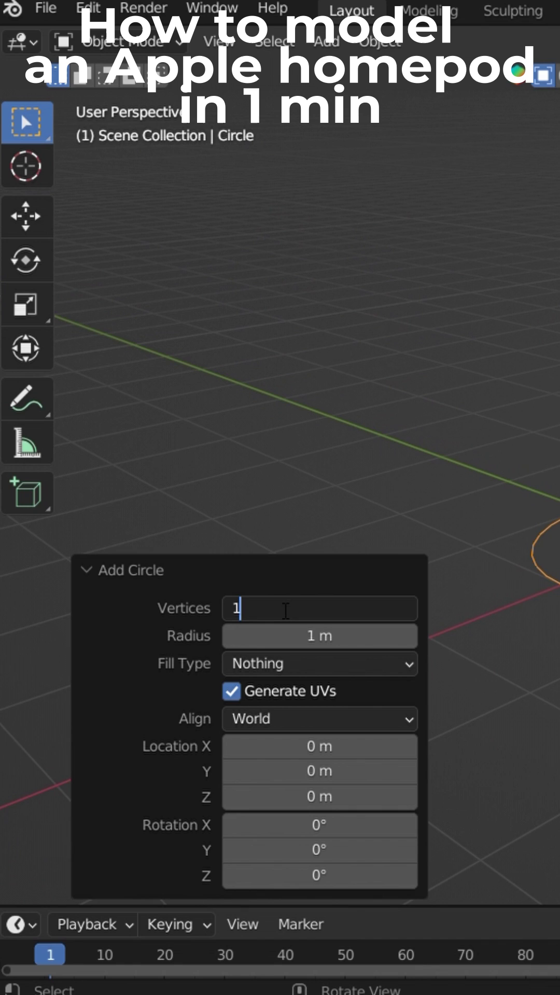
type("0")
key("Return")
- Add a Plain Axes empty and rotate it about a single axis
key("shift+a")
left_click(386, 710)
key("r")
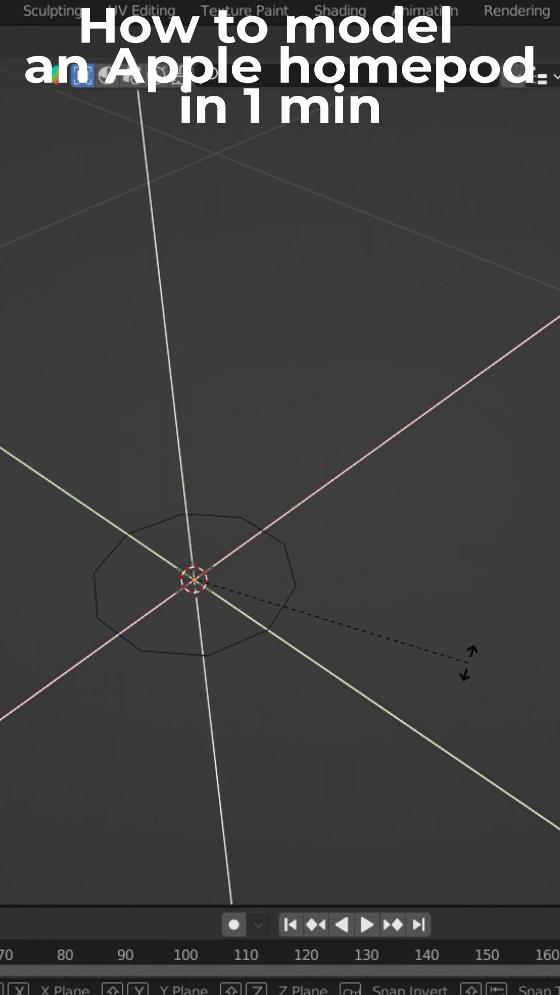
key("x")
- Switch the circle's array from Relative Offset to Object Offset using Empty.001
left_click(203, 898)
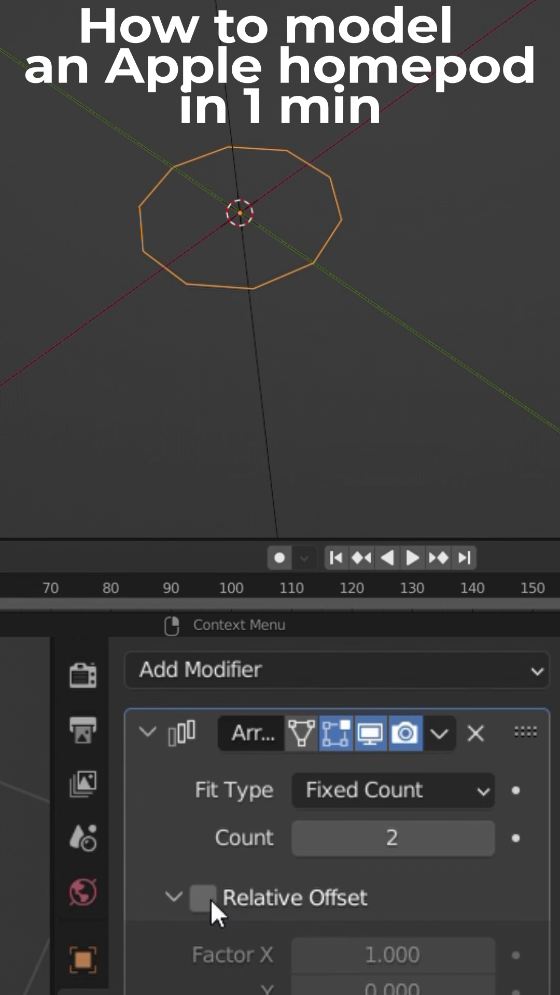
scroll(210, 867, "down", 5)
left_click(205, 863)
left_click(174, 864)
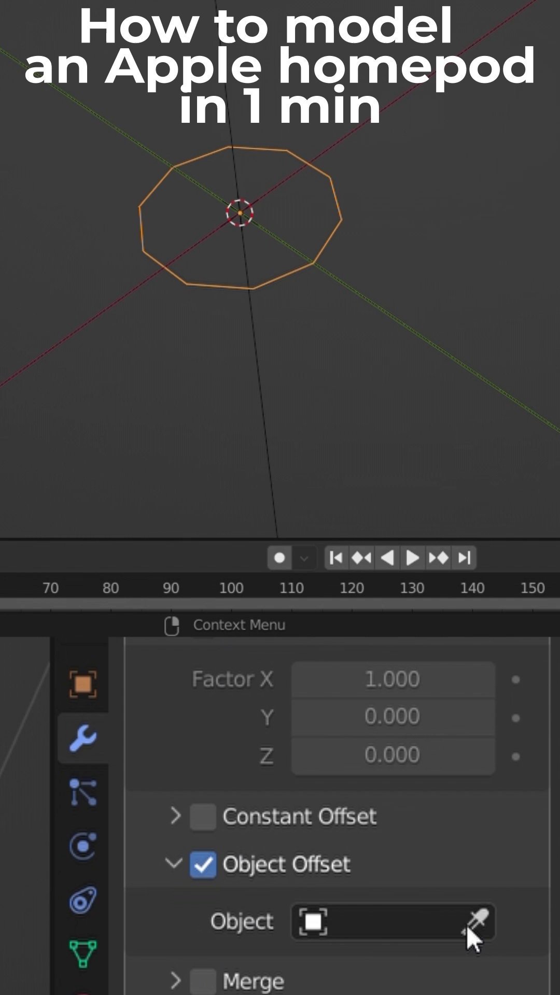
left_click(467, 920)
left_click(148, 246)
- Move the circle off centre and raise the array count to 4
key("g")
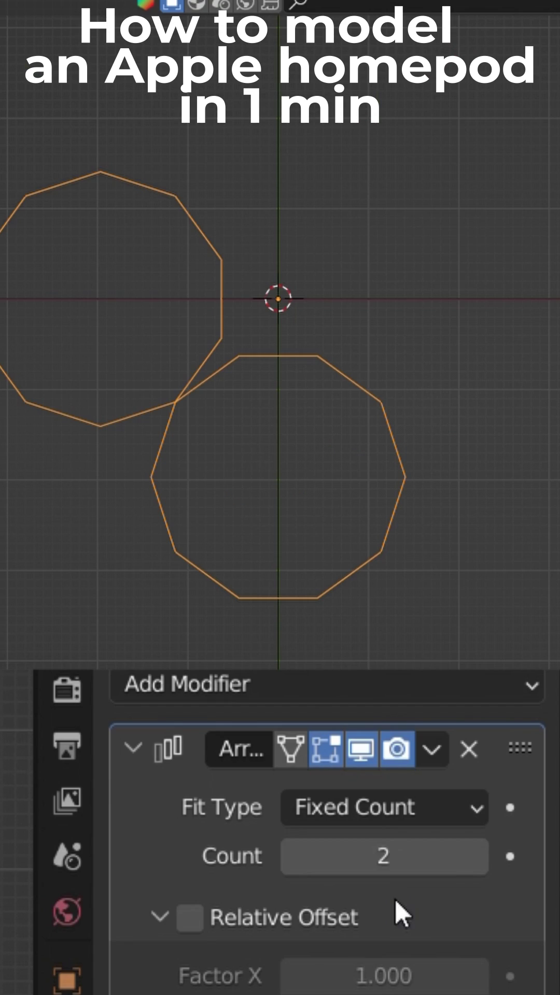
left_click(477, 856)
left_click(477, 855)
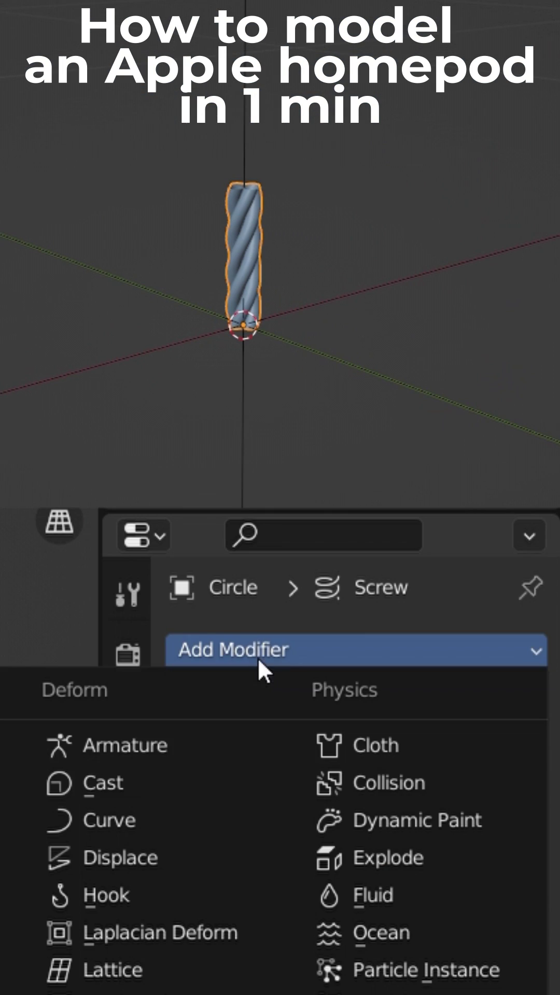
- Add a Curve modifier to the twisted column and choose its Deform Axis
left_click(140, 809)
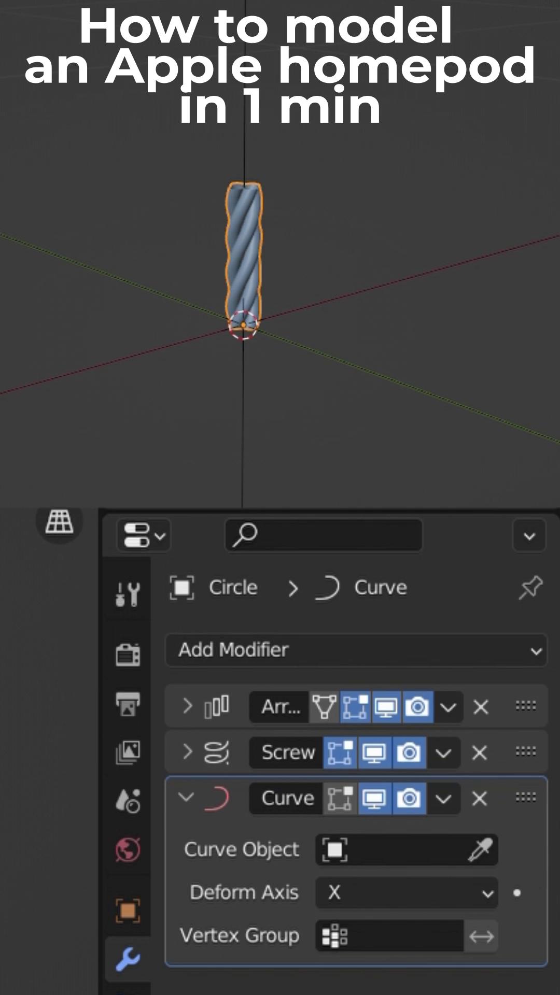
scroll(442, 481, "down", 8)
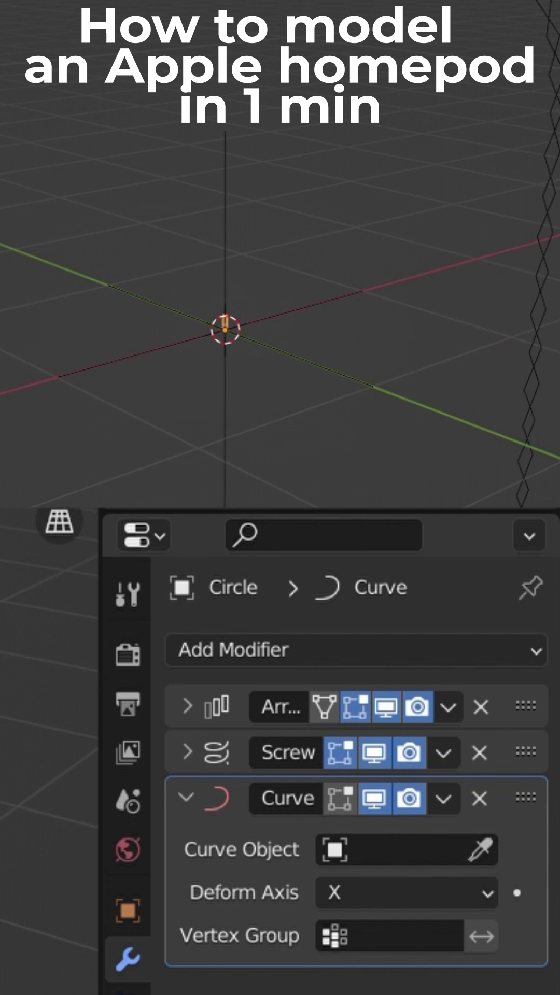
left_click(404, 892)
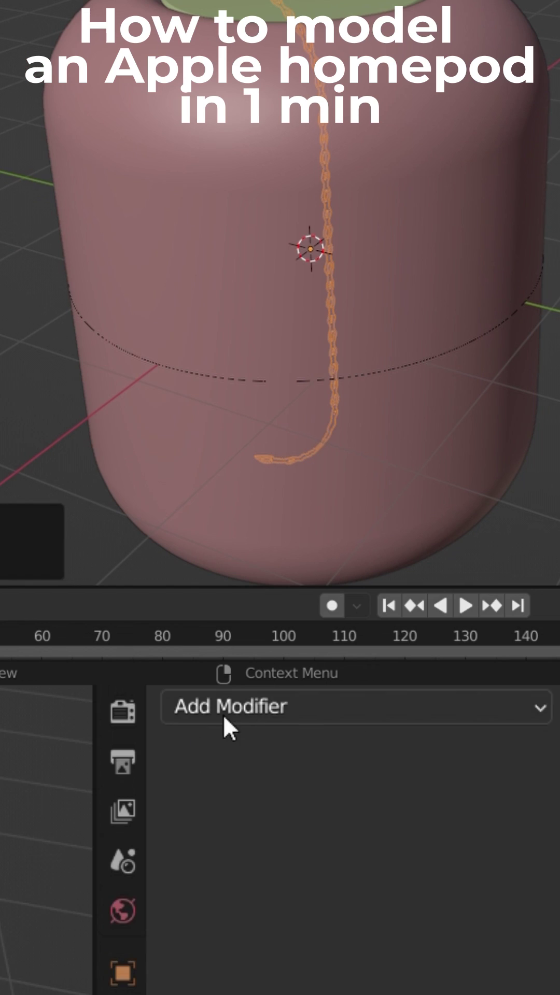
- Give the braided cord an Array modifier with Count 10
left_click(223, 722)
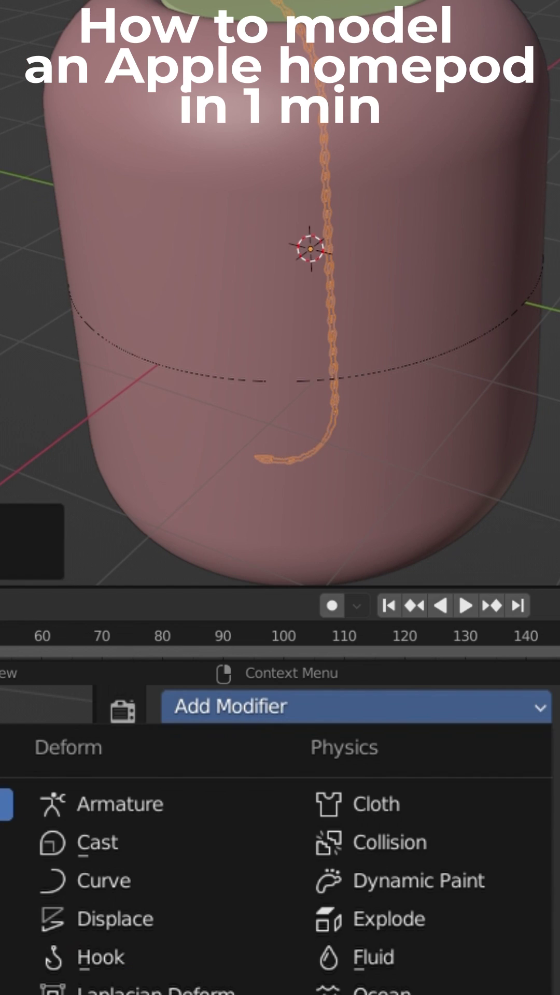
double_click(412, 861)
type("10")
key("Return")
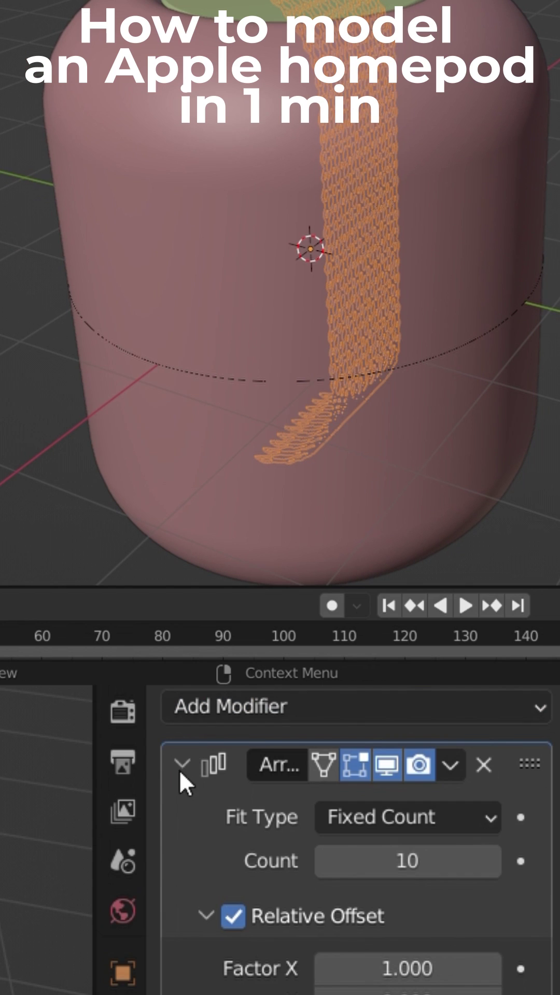
- Add a Curve modifier below the array and rotate the woven band into place
left_click(190, 707)
left_click(110, 880)
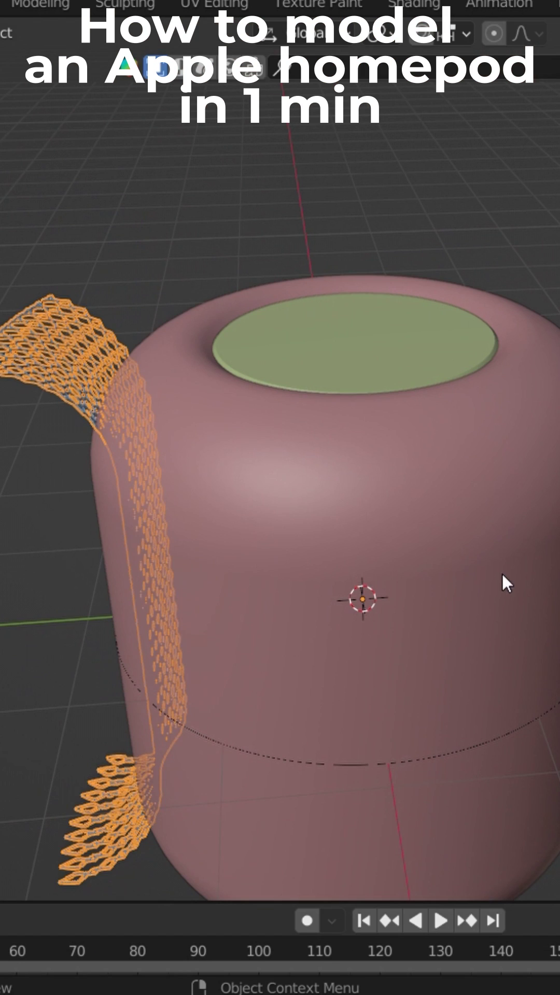
key("r")
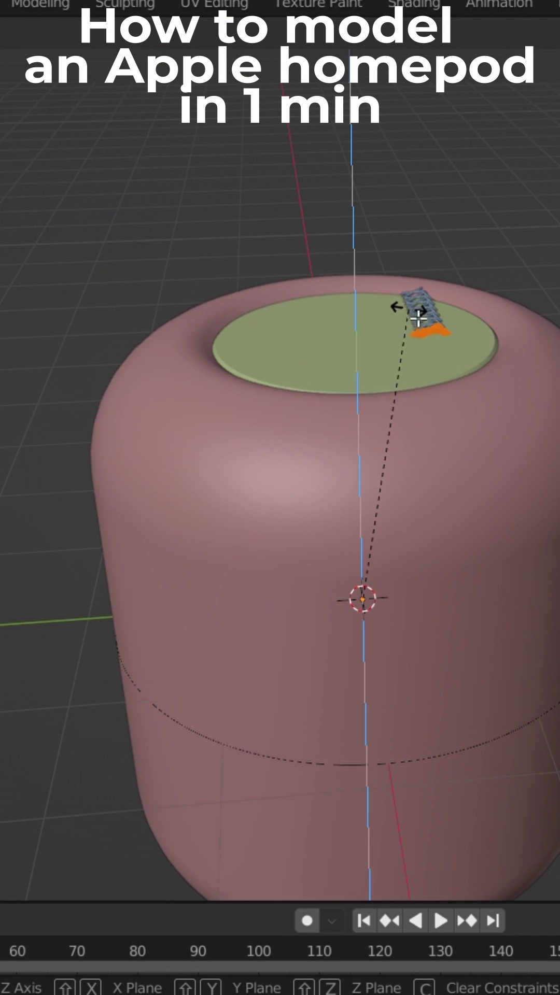